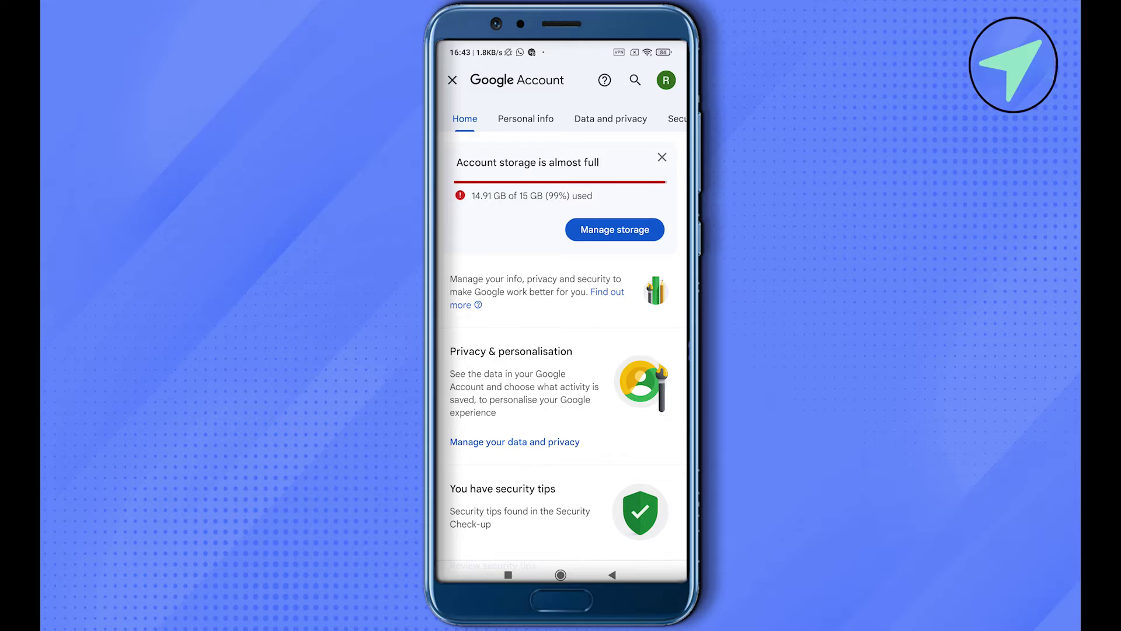
pyautogui.moveTo(649, 118)
pyautogui.mouseDown()
pyautogui.moveTo(551, 118)
pyautogui.moveTo(572, 118)
pyautogui.mouseUp()
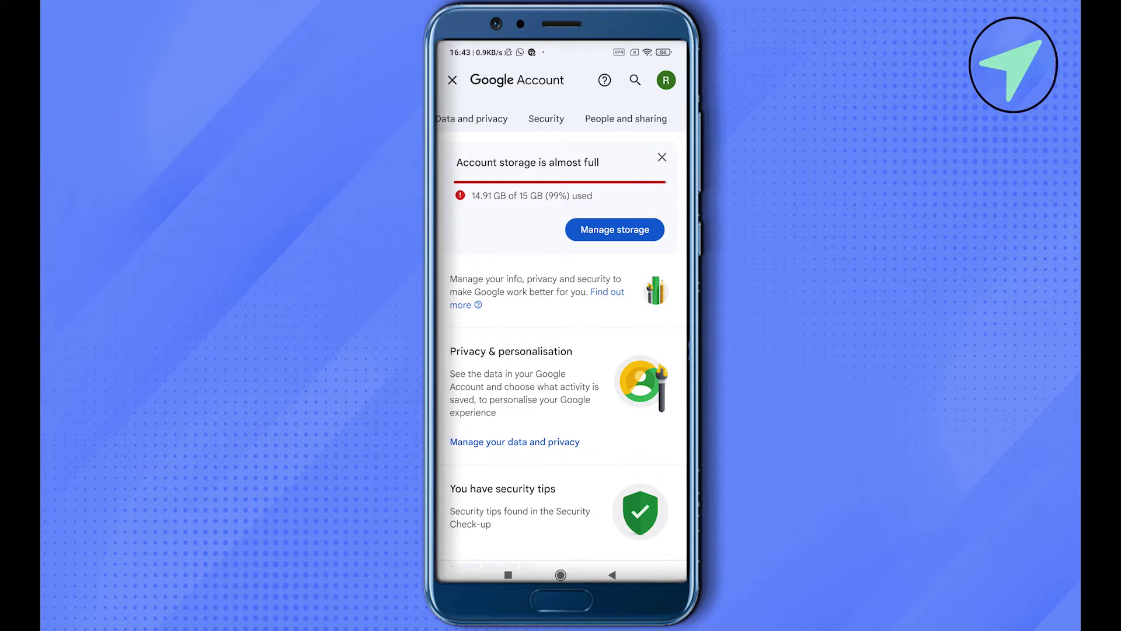
# - Open the Security tab to reach sign-in options such as 2-Step Verification and Authenticator
pyautogui.click(545, 118)
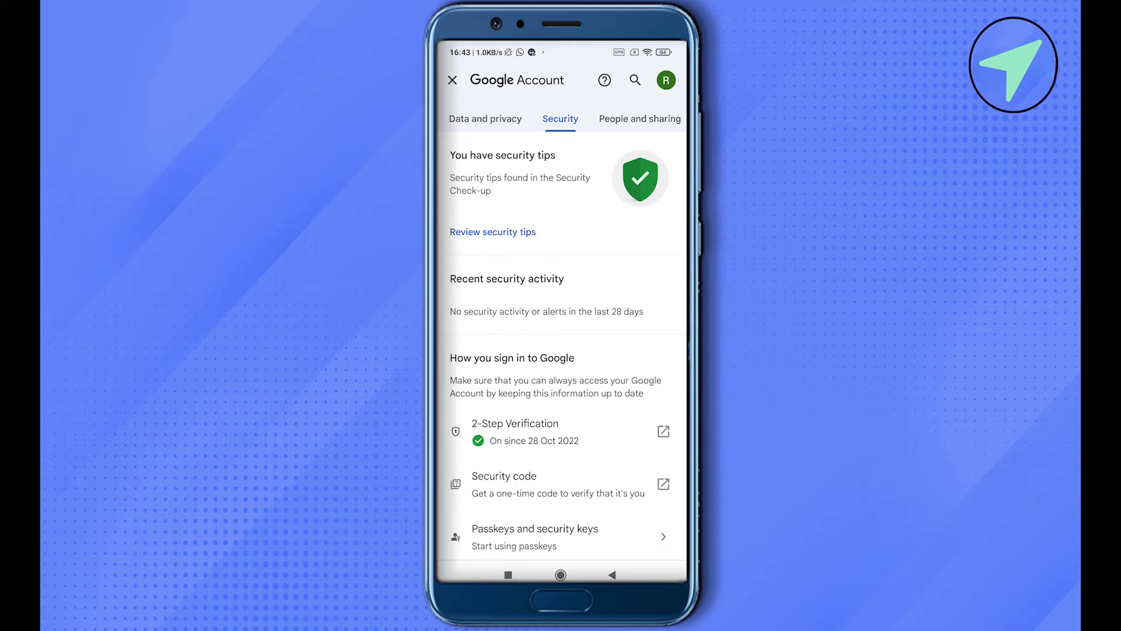
pyautogui.scroll(-5, 561, 350)
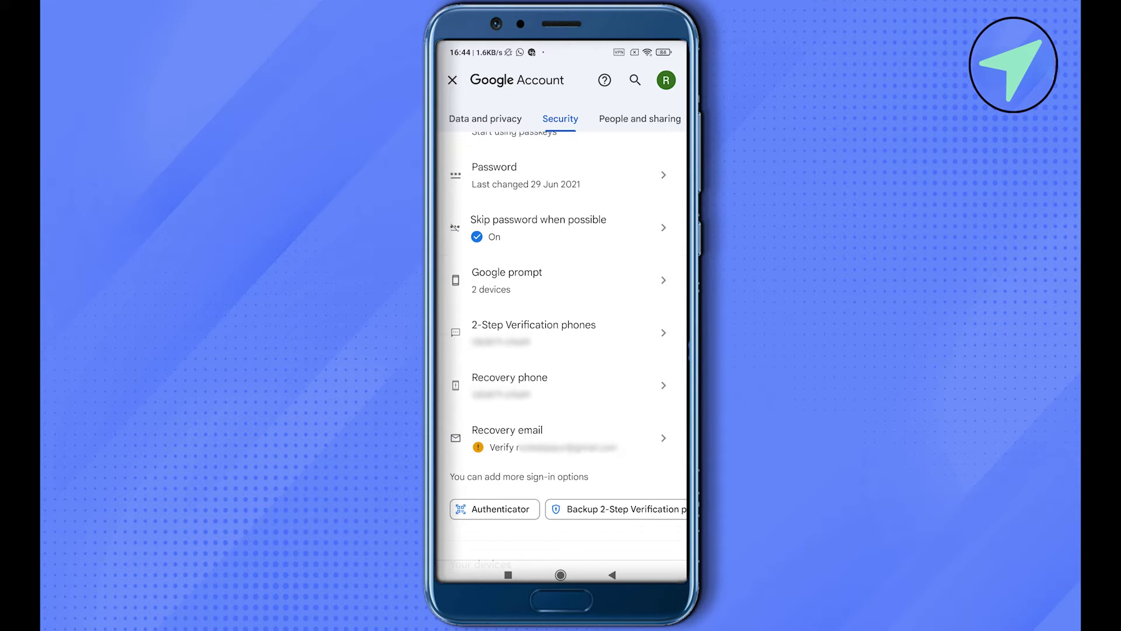